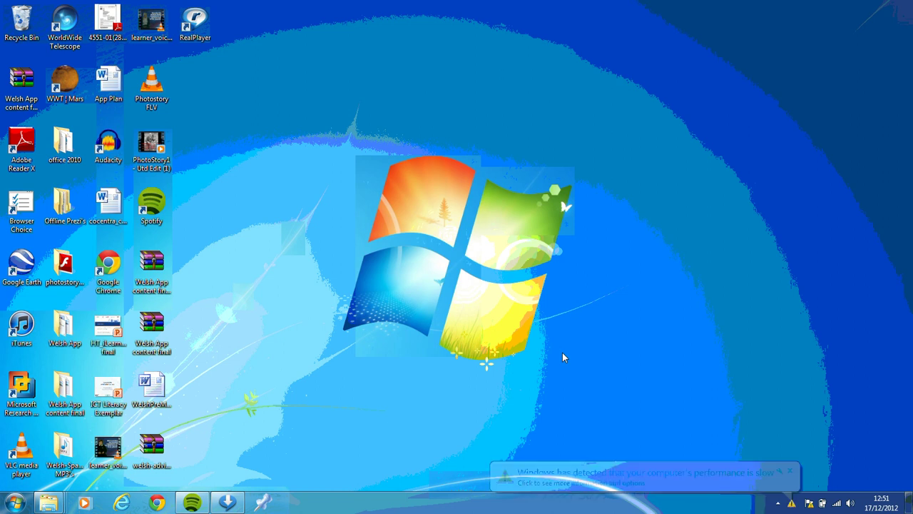
Dismiss the Windows 7 'performance is slow' notification balloon.
click(789, 472)
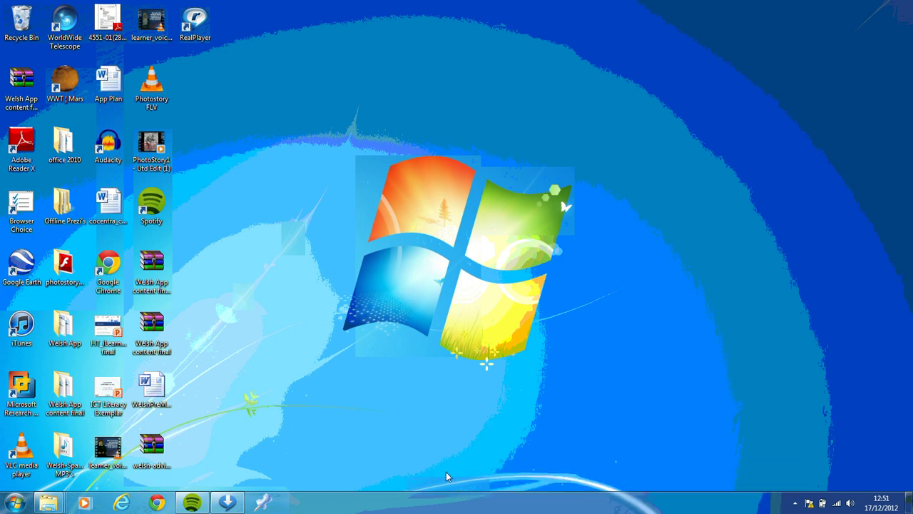
click(157, 503)
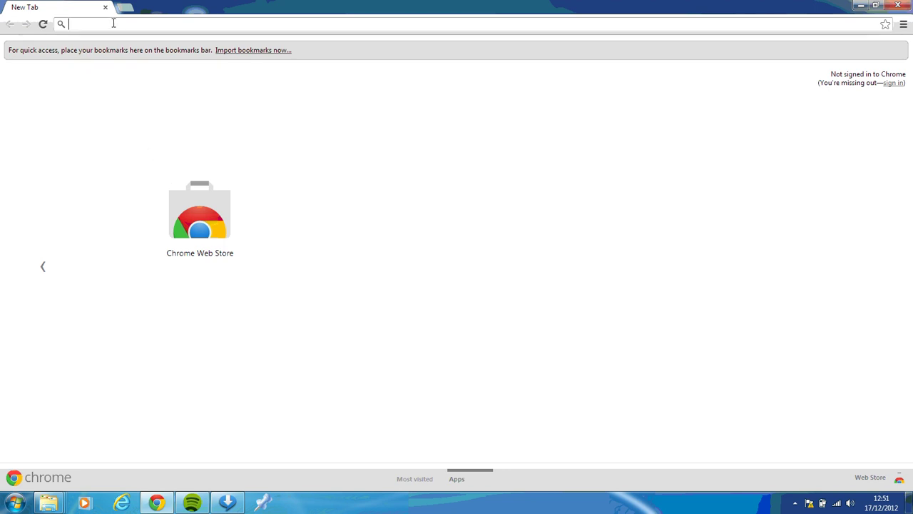
text(www.)
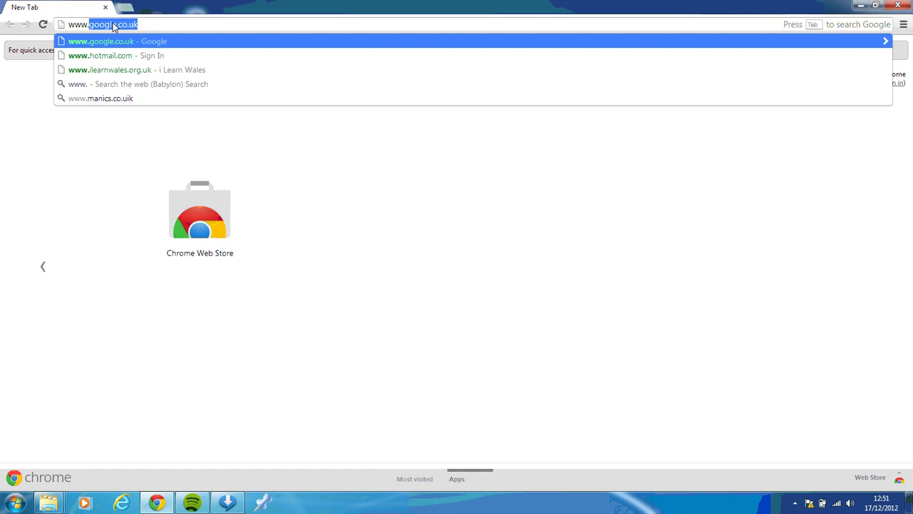
text(ilearn)
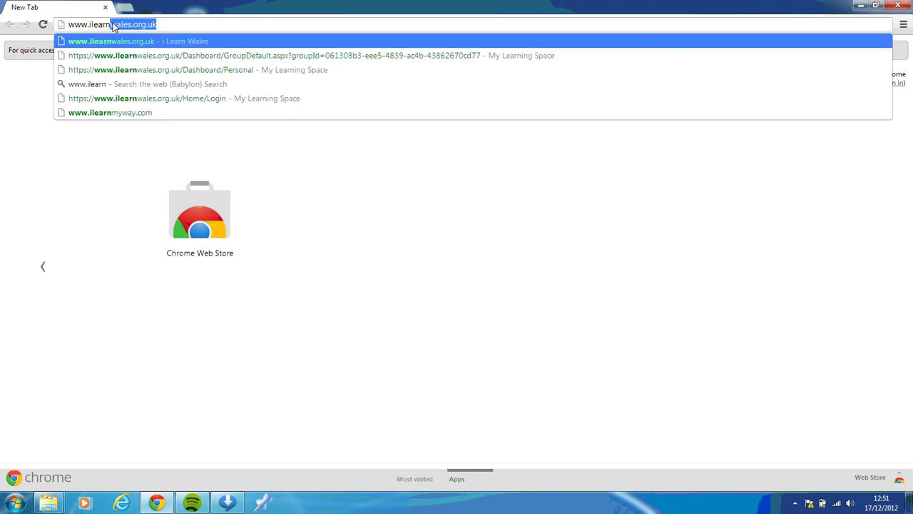
text(wales.or)
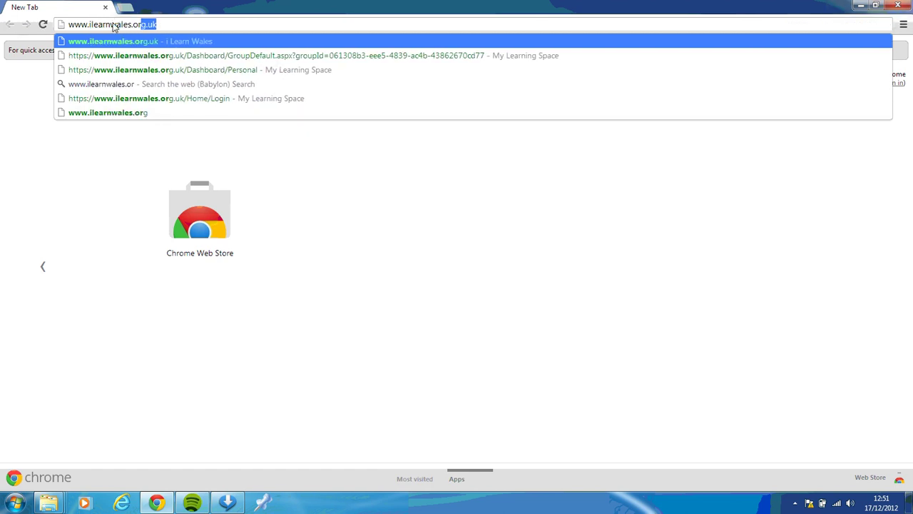
text(g.uk)
key(Return)
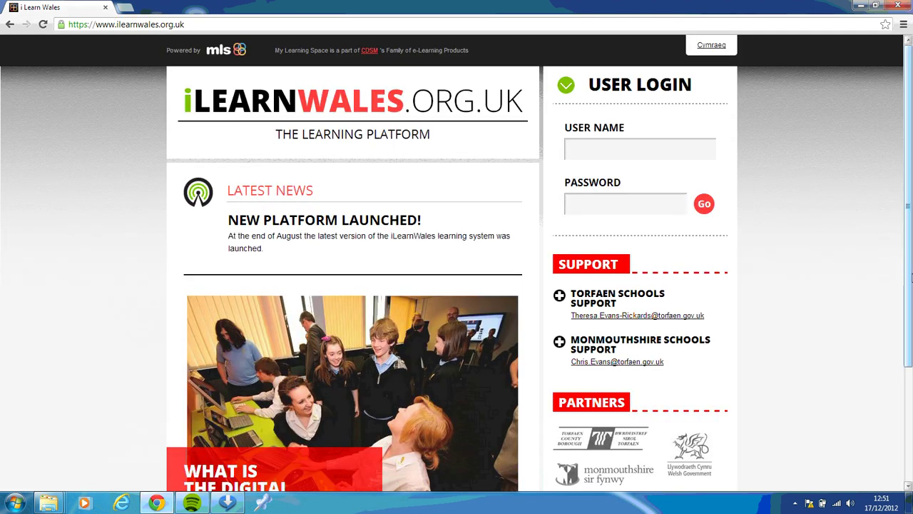
Enter the account user name and password in the login form and submit them.
mouse_move(910, 278)
mouse_down()
mouse_move(911, 351)
mouse_move(910, 268)
mouse_up()
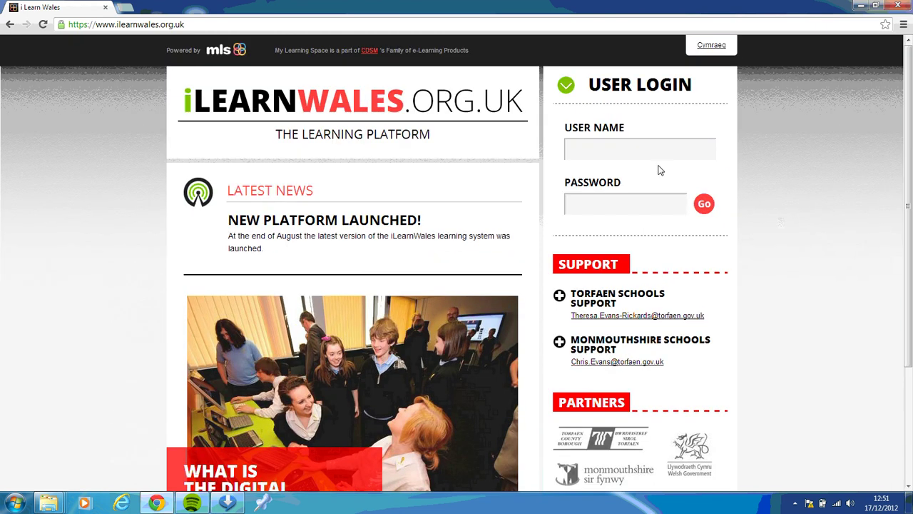
click(632, 148)
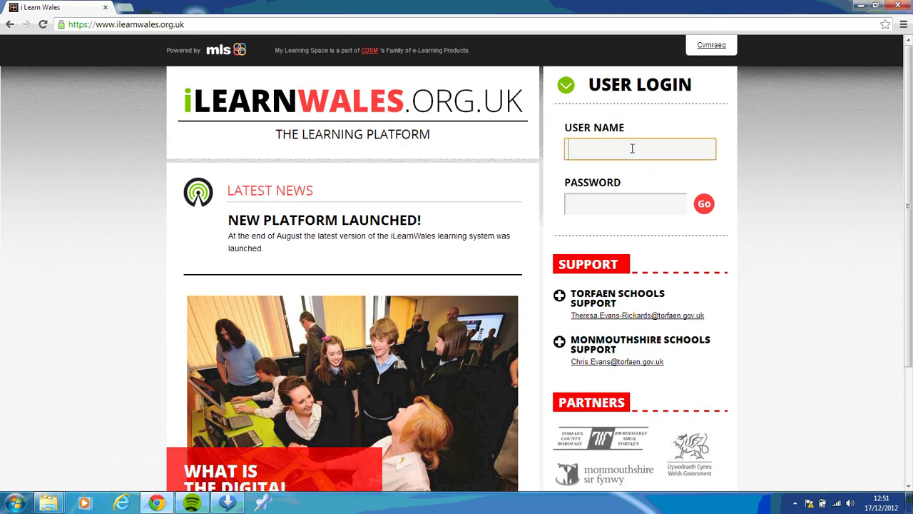
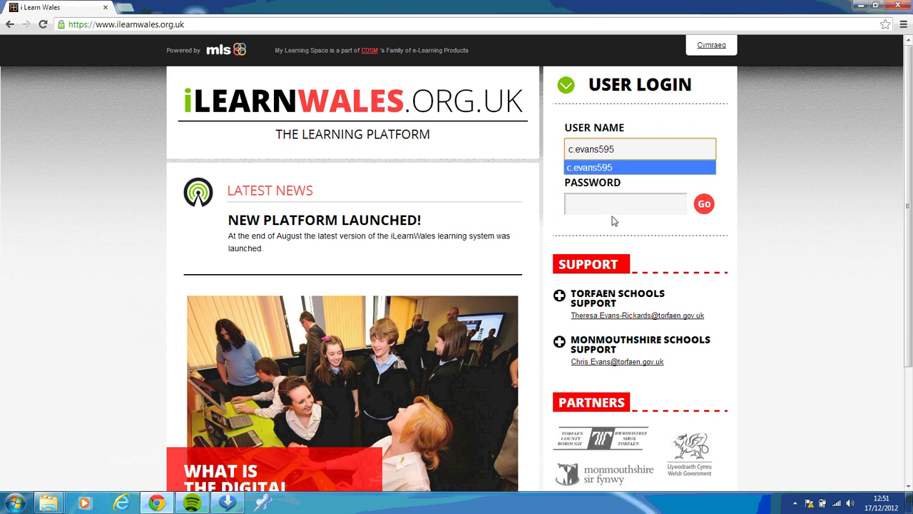
click(606, 203)
text(****)
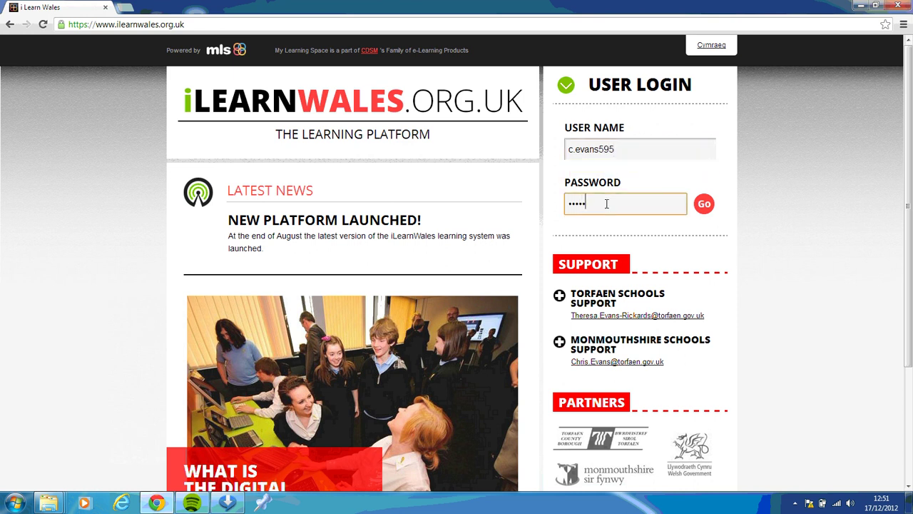
text(****)
click(703, 206)
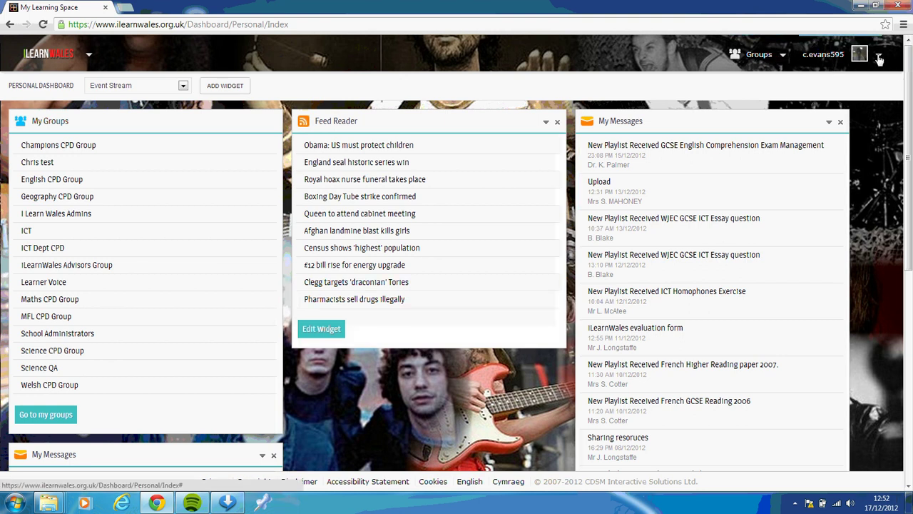
Choose Change Password from the username menu at top right.
click(879, 57)
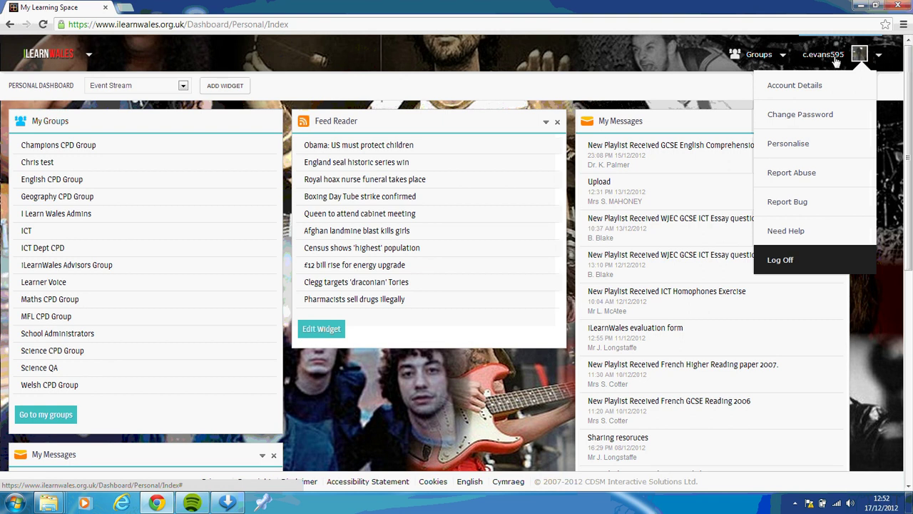
click(800, 125)
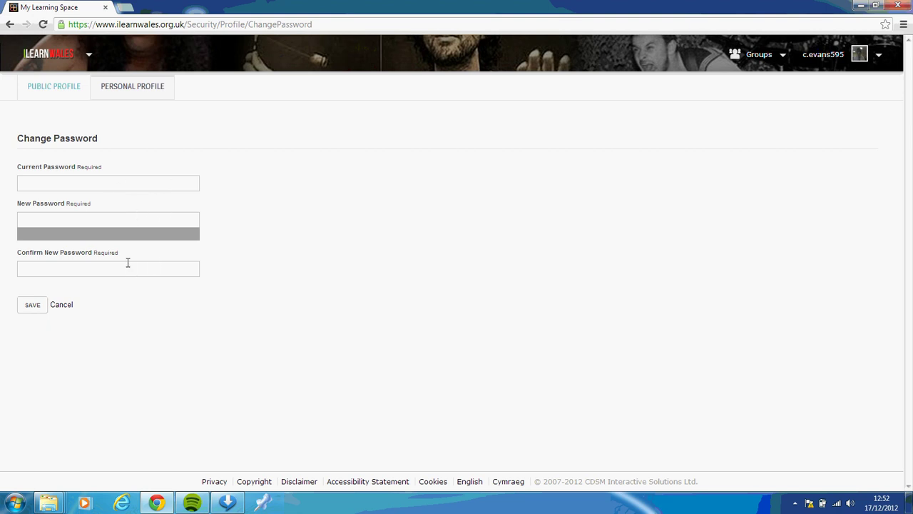
Leave the password page, view the public profile, and open its EDIT PROFILE form.
click(69, 305)
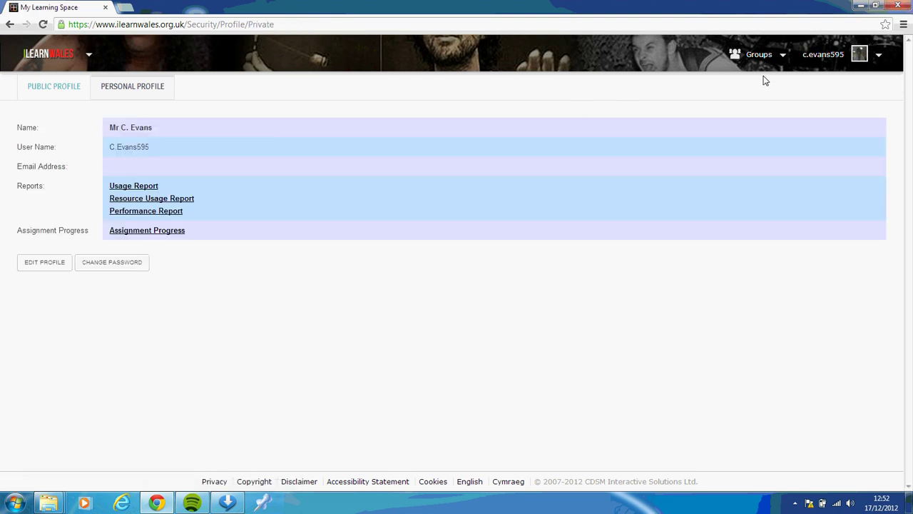
click(839, 63)
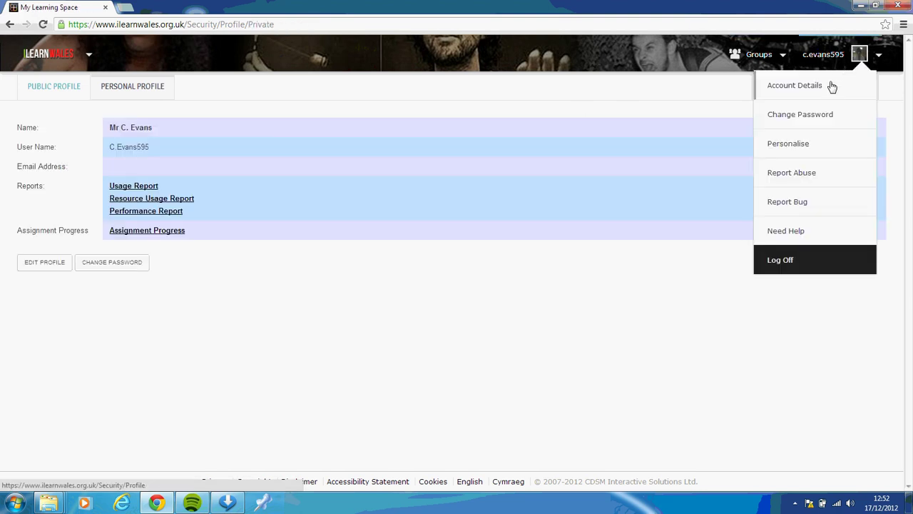
click(822, 89)
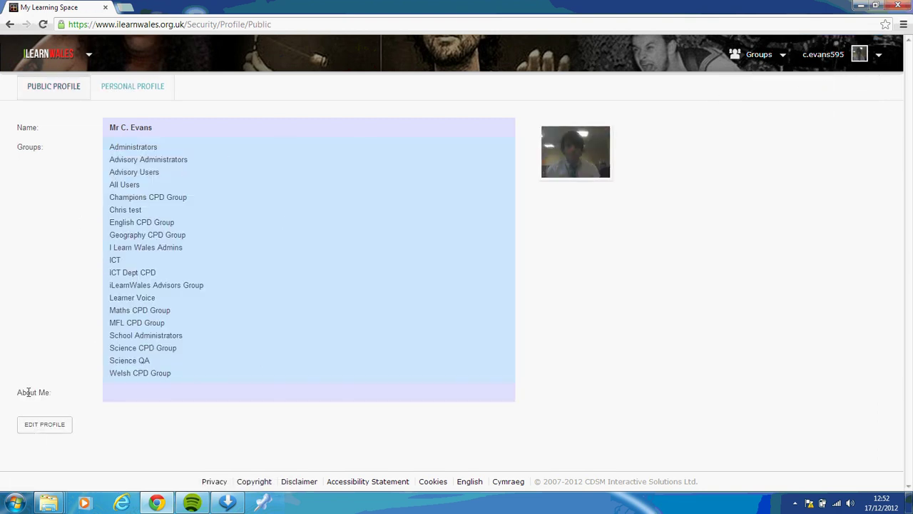
click(52, 432)
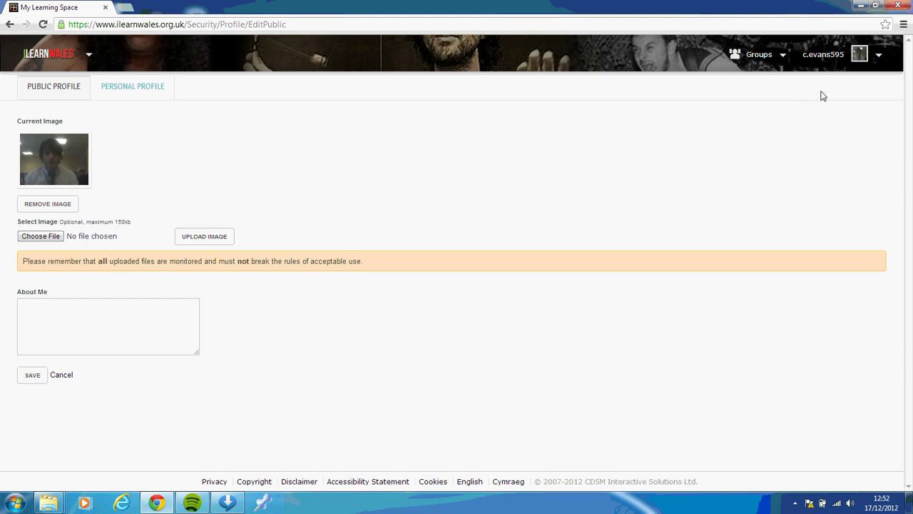
click(838, 61)
Go to the Personalise page and browse the computer for a background image.
mouse_move(859, 54)
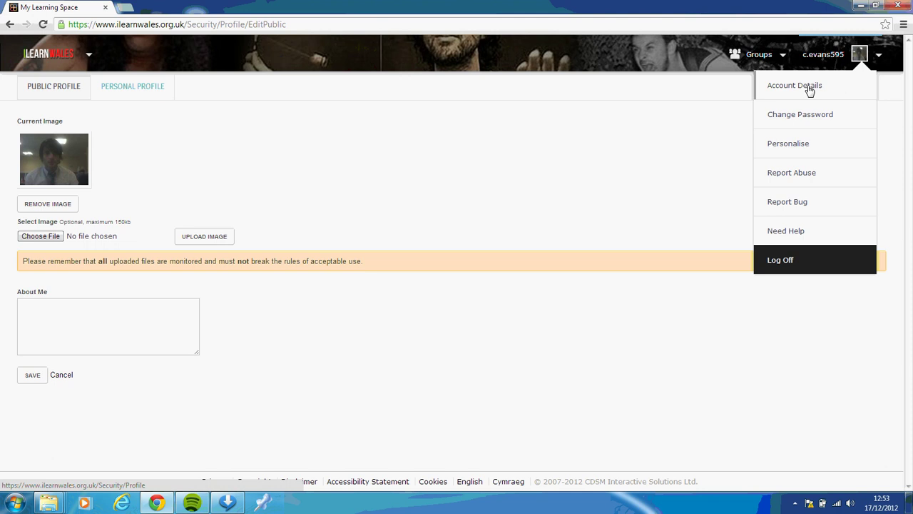
click(789, 145)
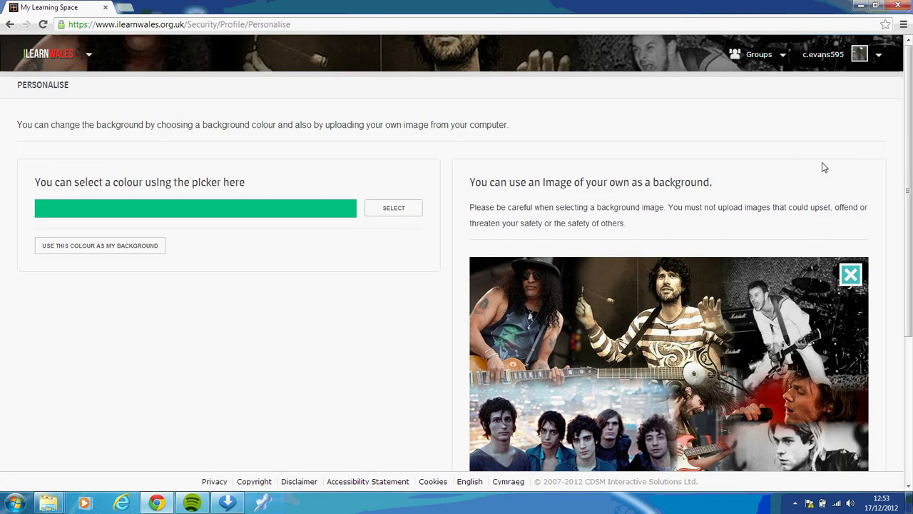
scroll(828, 171, down, 3)
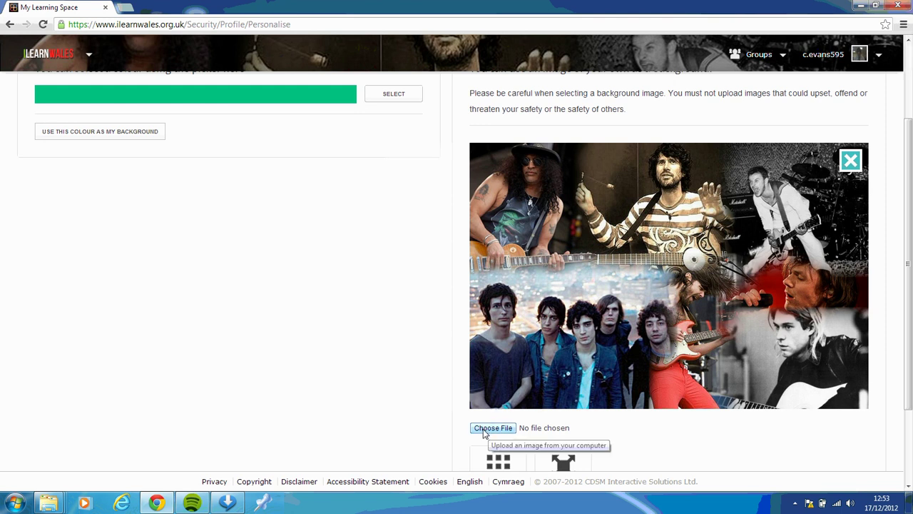
click(485, 431)
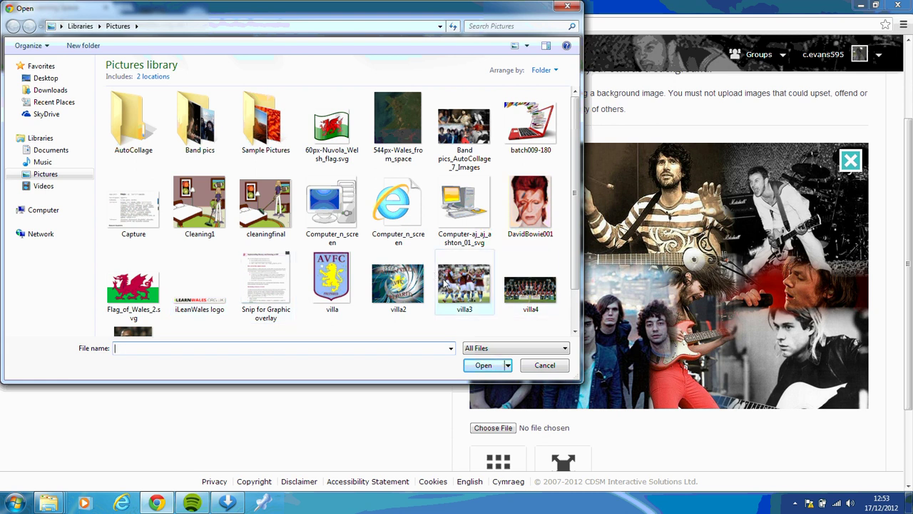
Apply Flag_of_Wales_2.svg.png as the background, then return to My Dashboard.
double_click(149, 301)
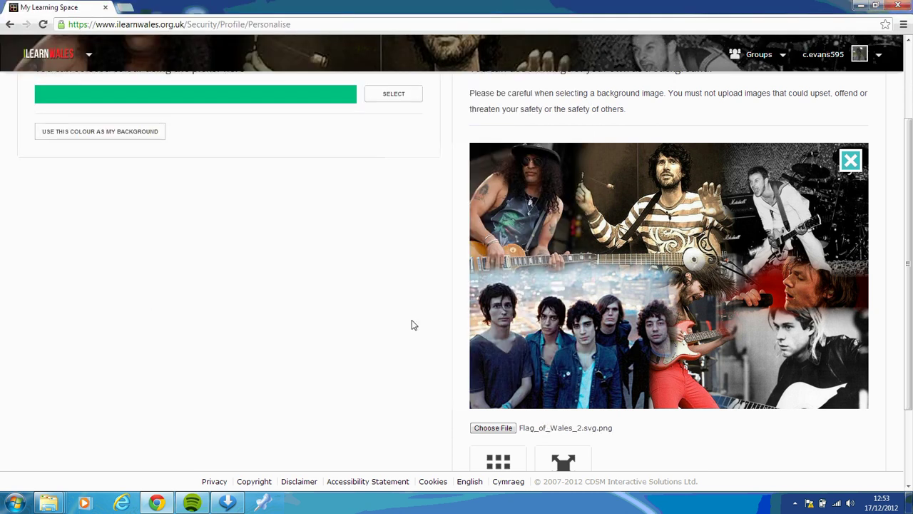
scroll(649, 325, down, 1)
scroll(548, 435, down, 1)
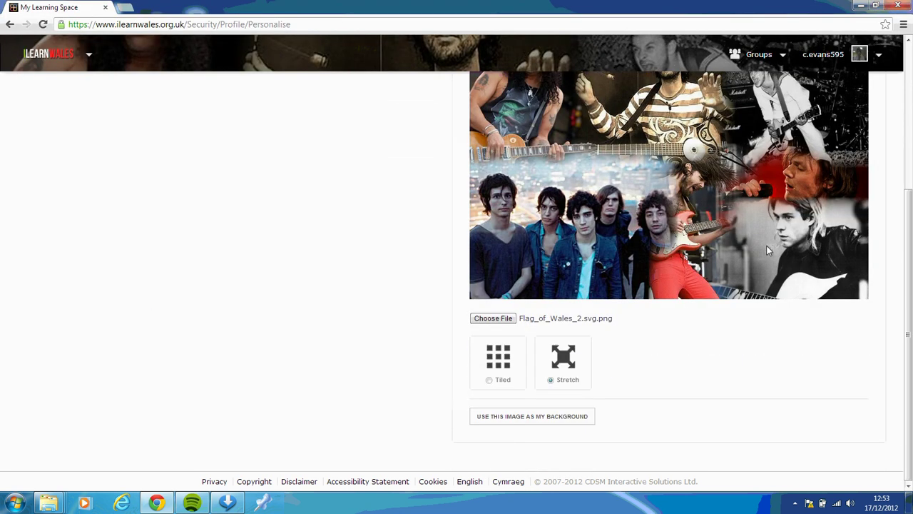
click(539, 419)
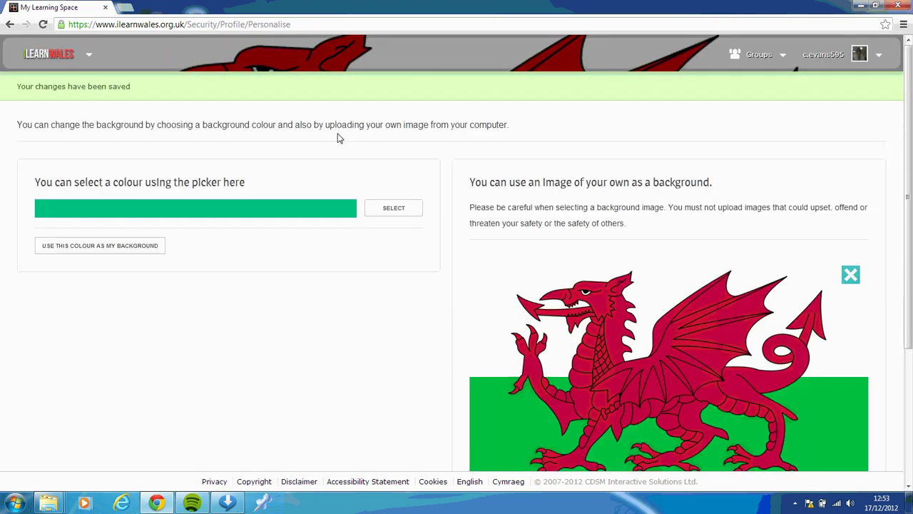
click(90, 57)
click(91, 93)
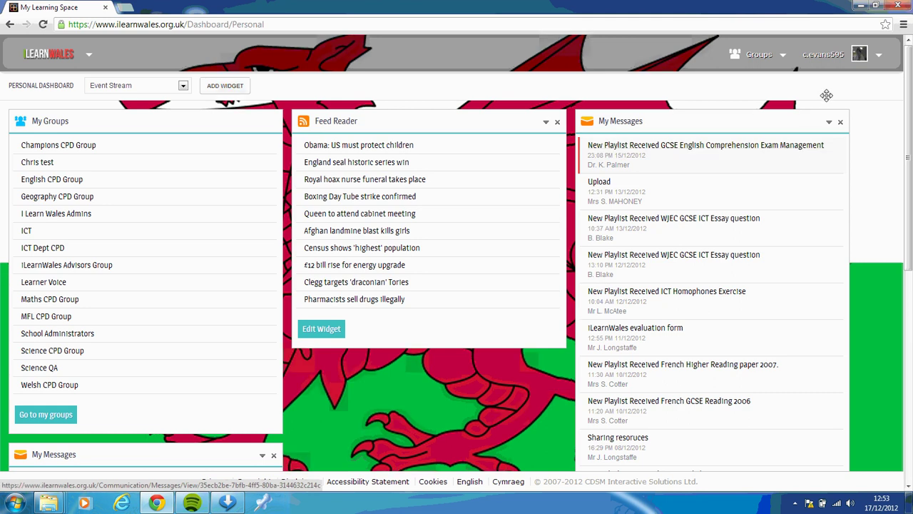
On the Personalise page, remove the Welsh flag image and apply a blue background colour.
click(878, 59)
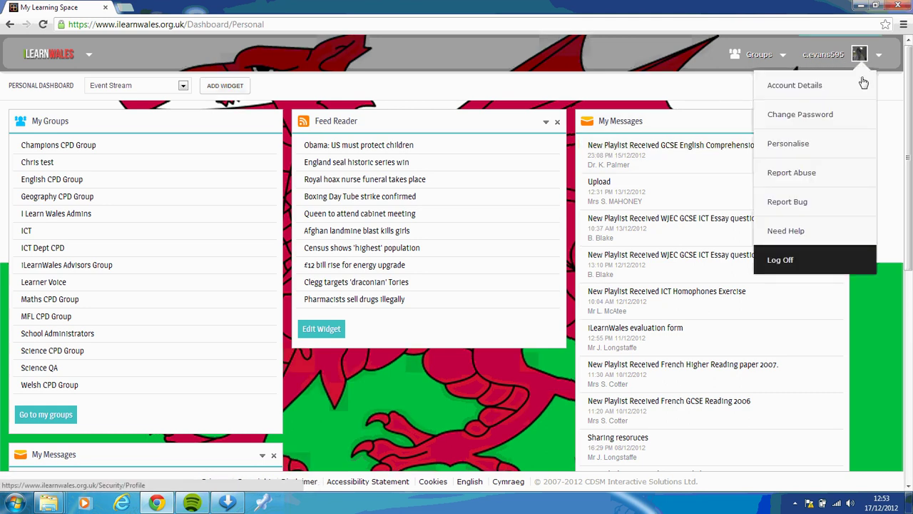
click(785, 151)
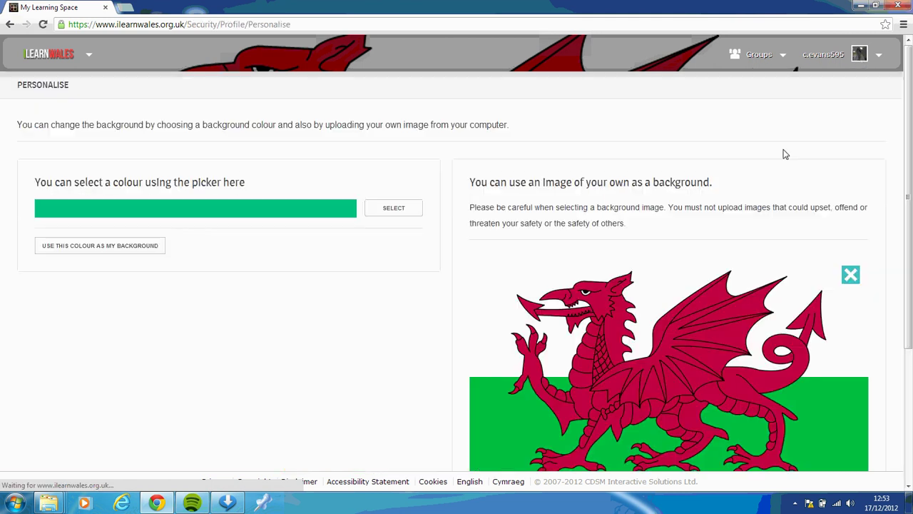
click(851, 275)
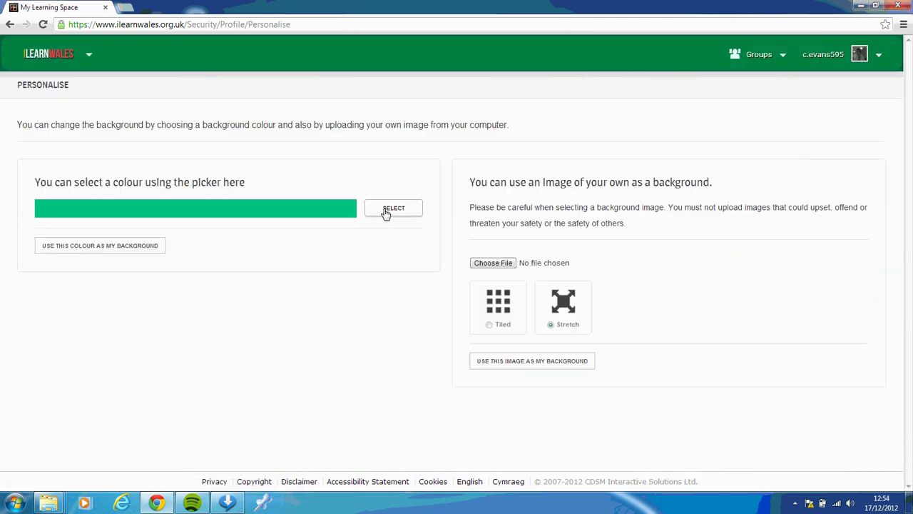
click(389, 209)
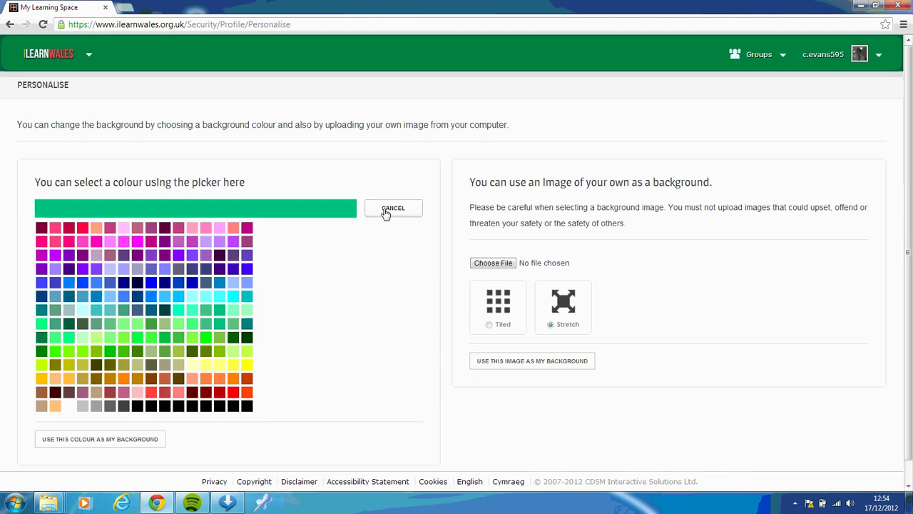
click(82, 284)
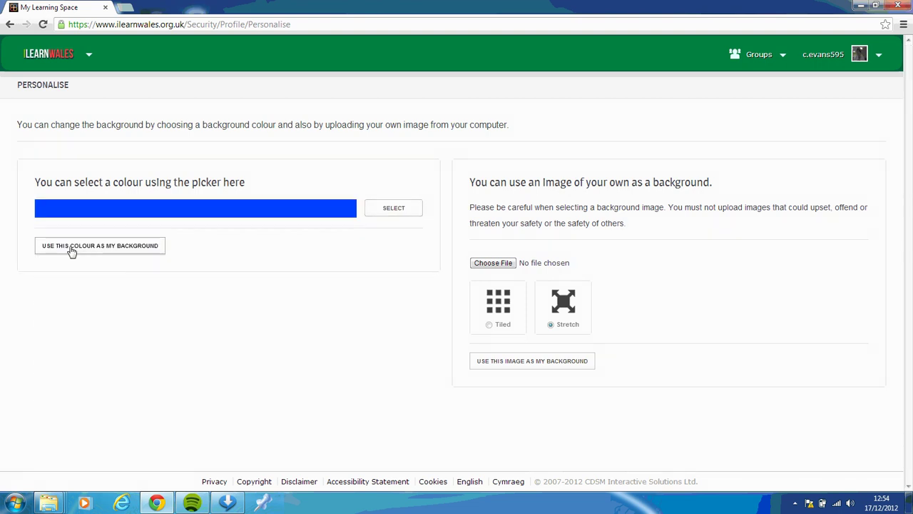
click(72, 249)
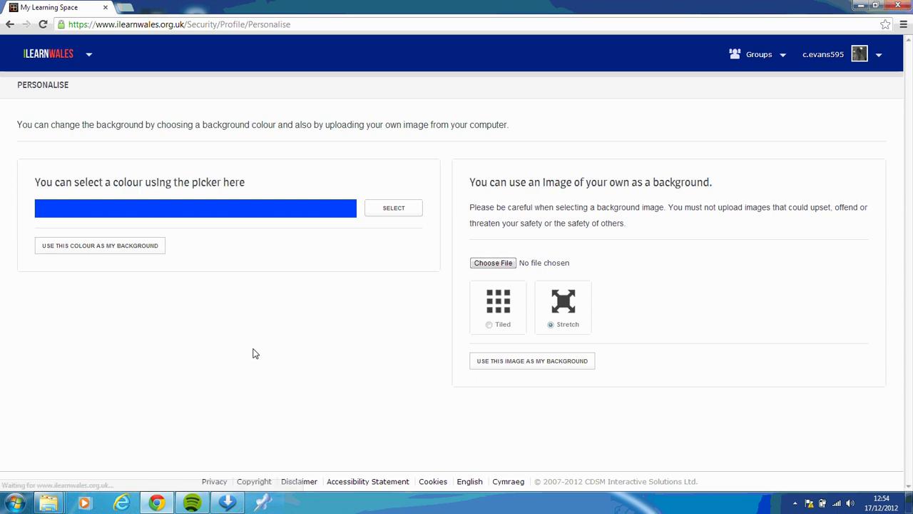
Choose My Dashboard from the ILEARNWALES menu to see the blue background.
click(89, 55)
click(86, 88)
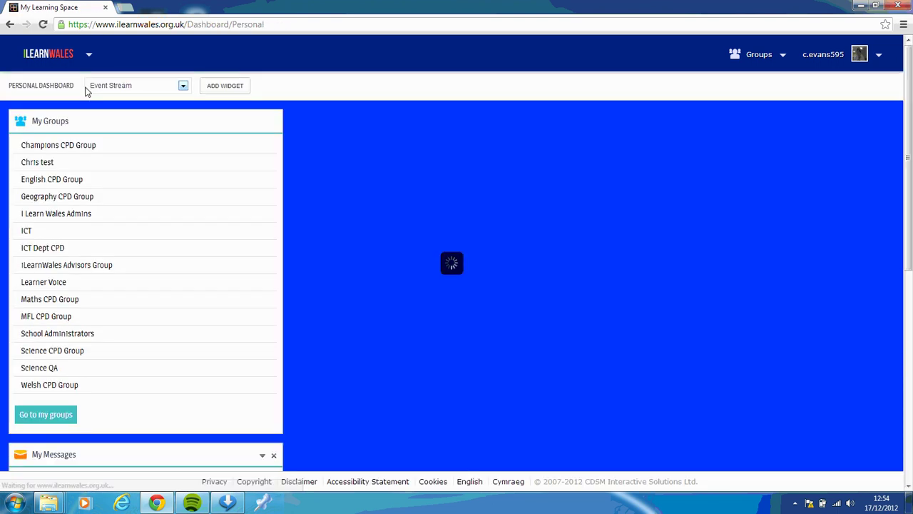